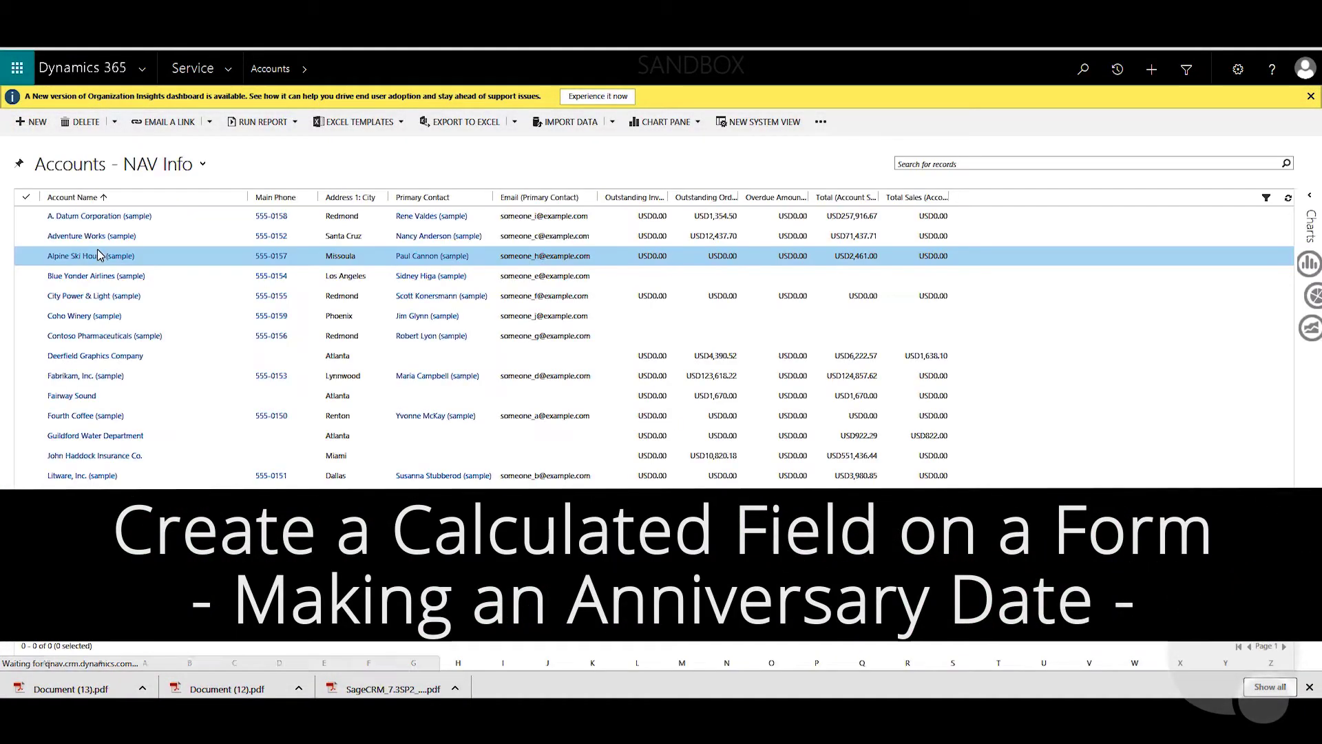
Open the A. Datum Corporation (sample) account record from the Accounts list
{"action": "left_click", "coordinate": [94, 217]}
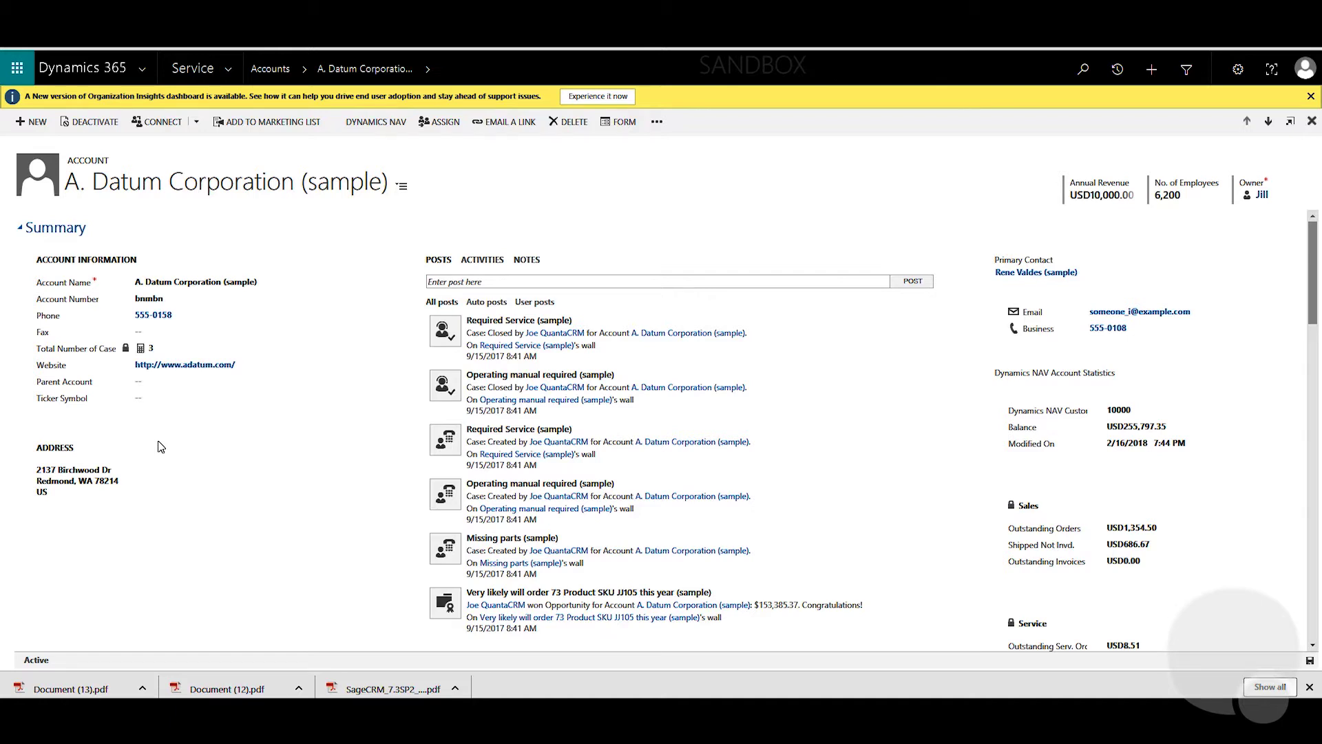
{"action": "left_click", "coordinate": [230, 69]}
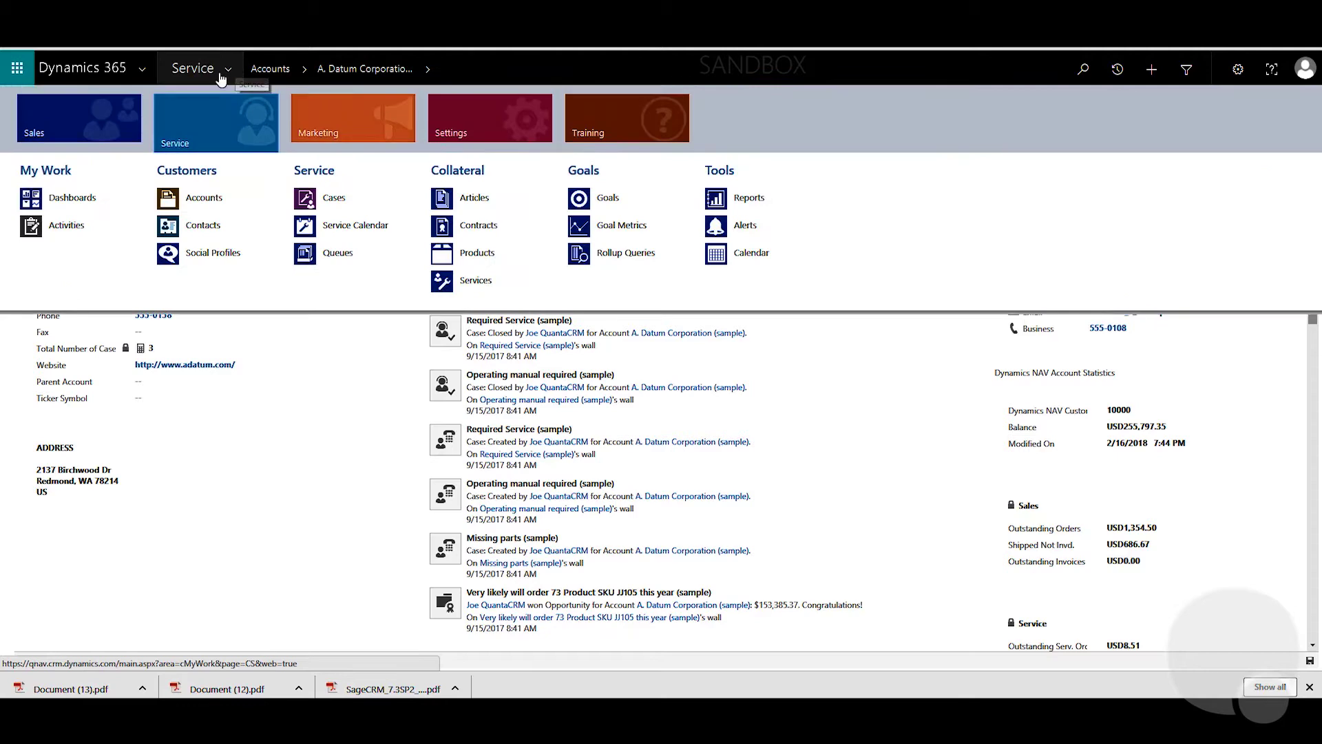
Go to Settings > Customizations > Customize the System and list the Account entity's fields
{"action": "left_click", "coordinate": [464, 131]}
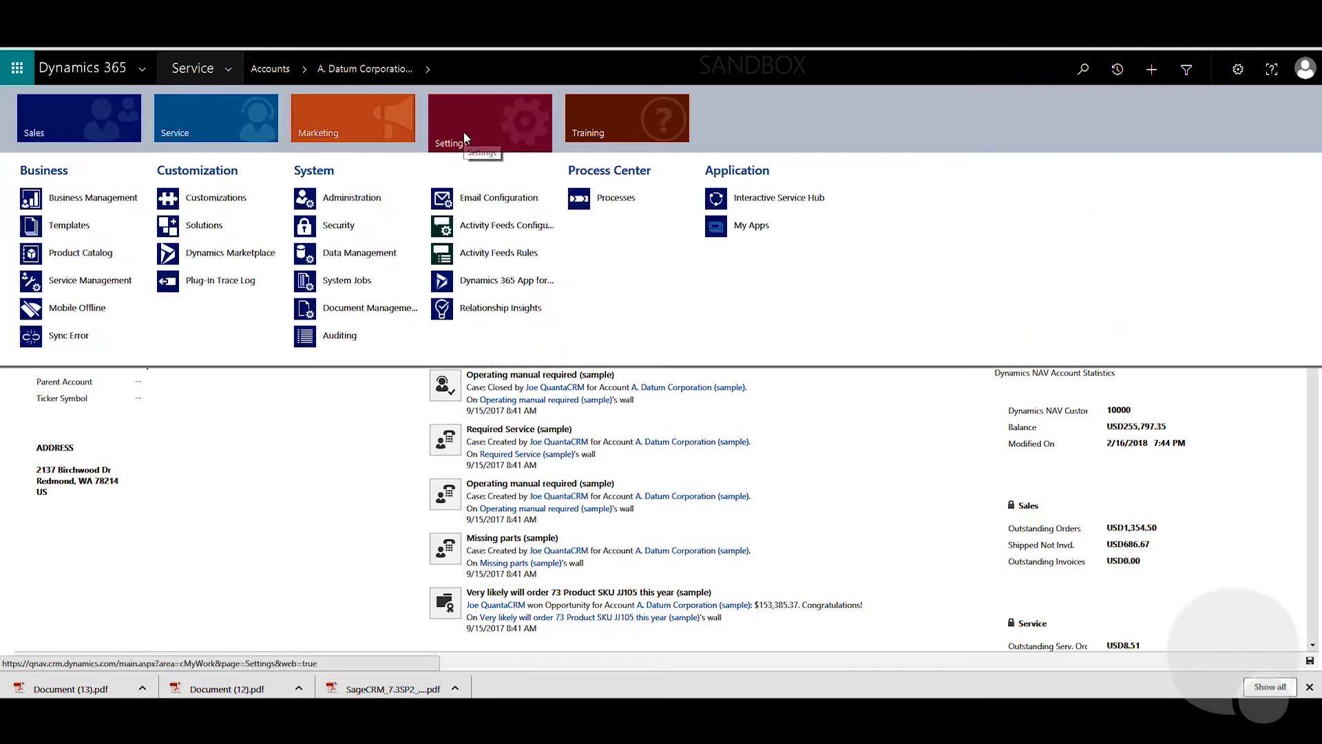
{"action": "left_click", "coordinate": [210, 195]}
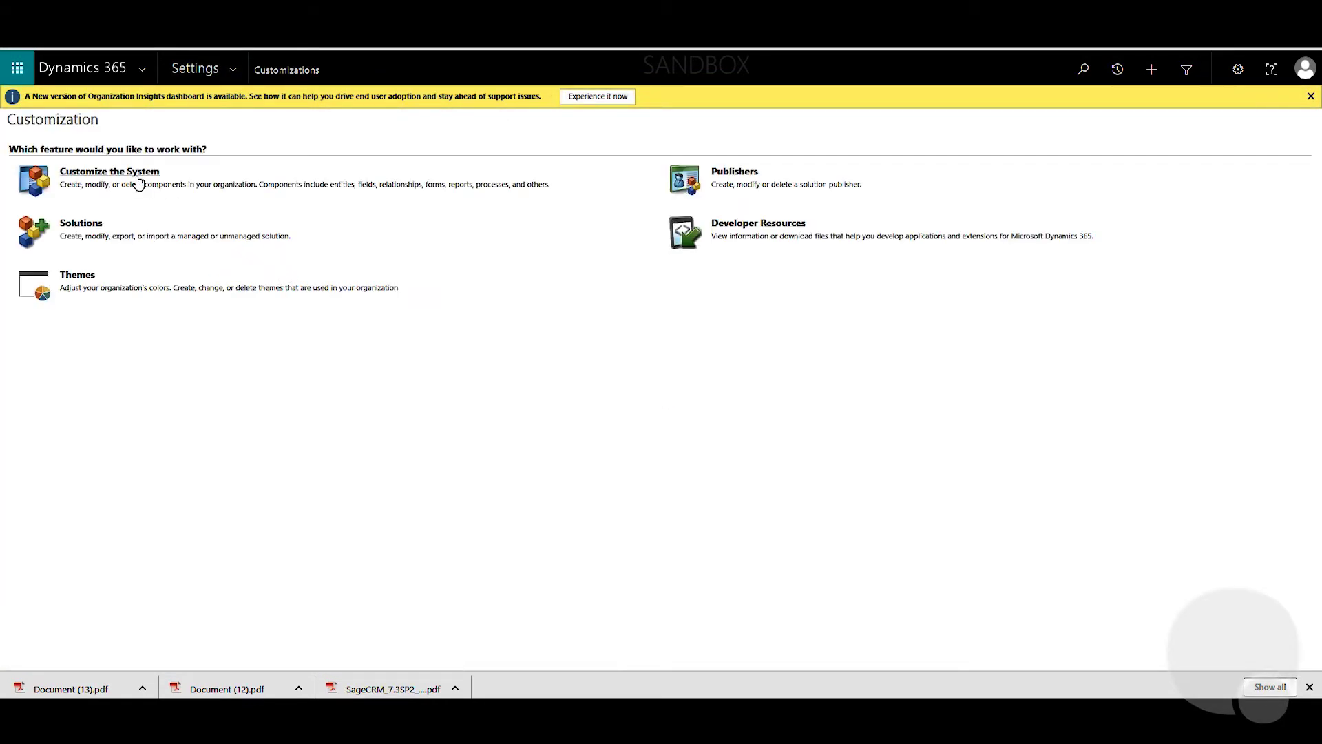
{"action": "left_click", "coordinate": [138, 181]}
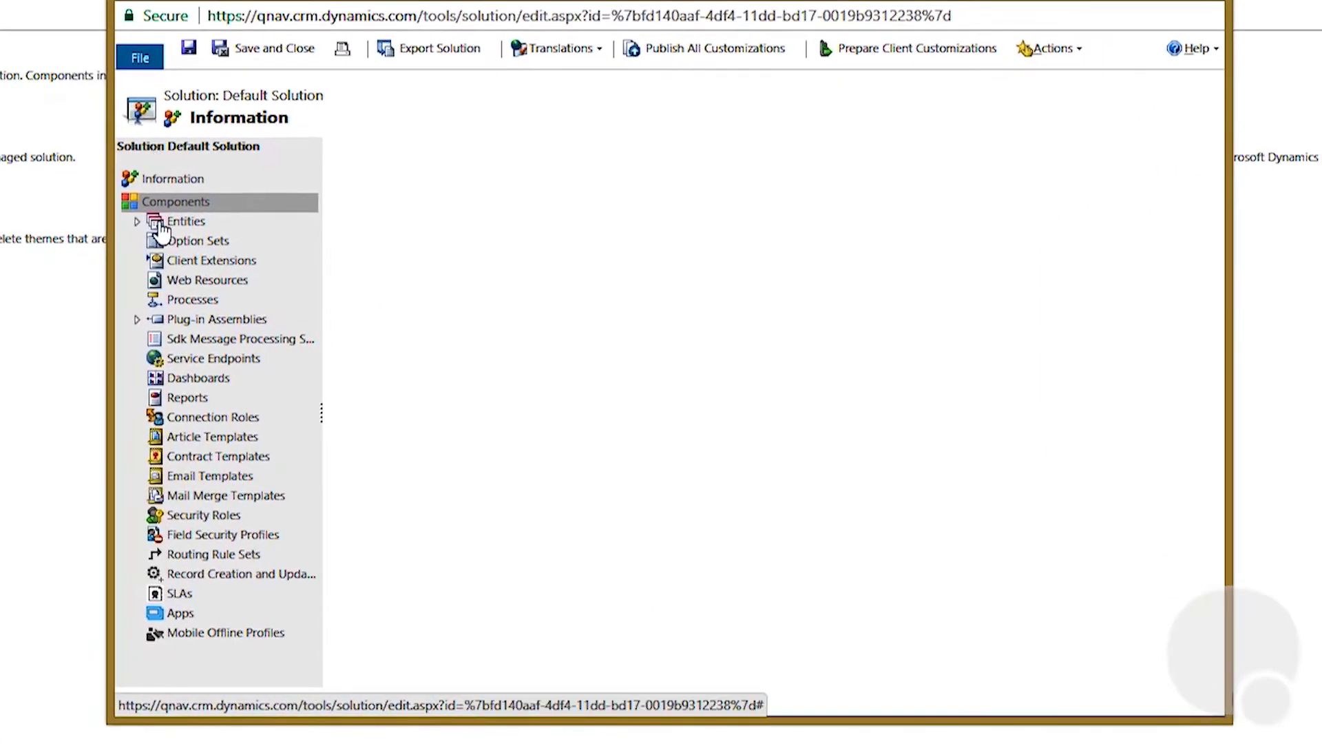
{"action": "left_click", "coordinate": [138, 222]}
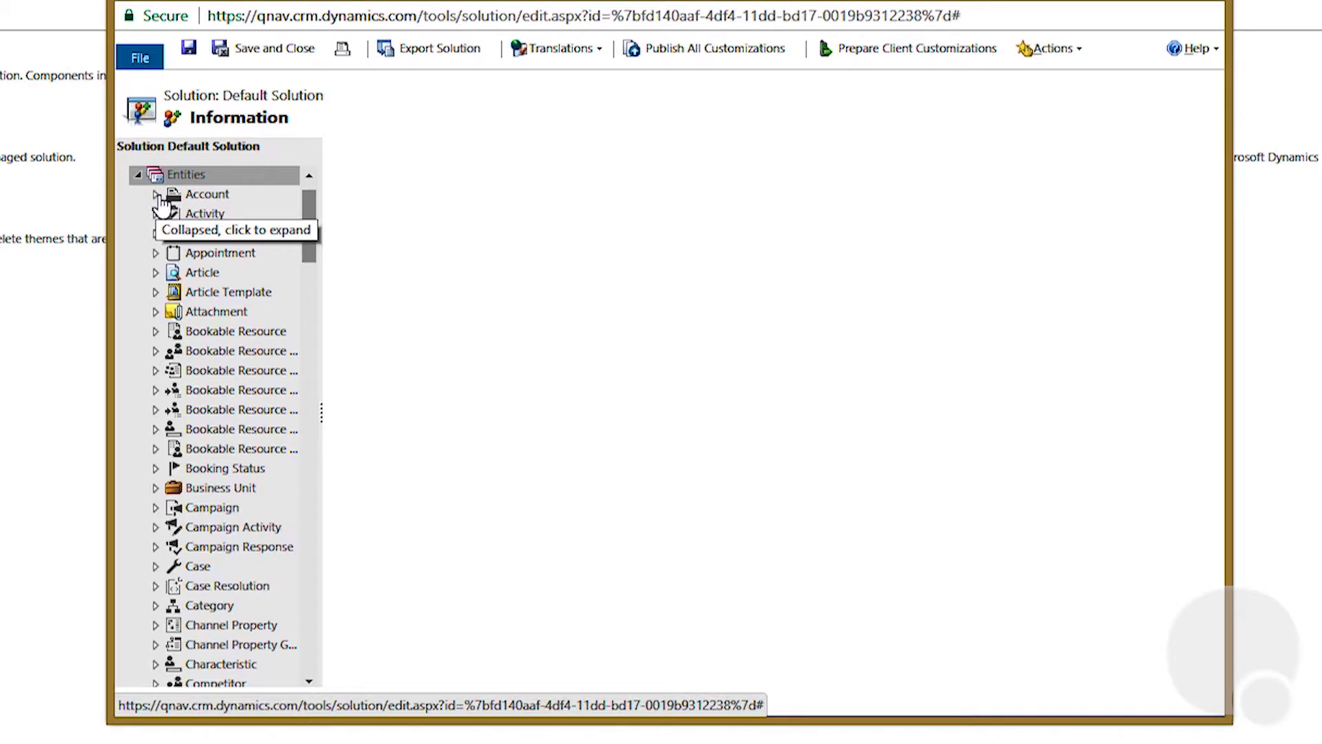
{"action": "left_click", "coordinate": [155, 195]}
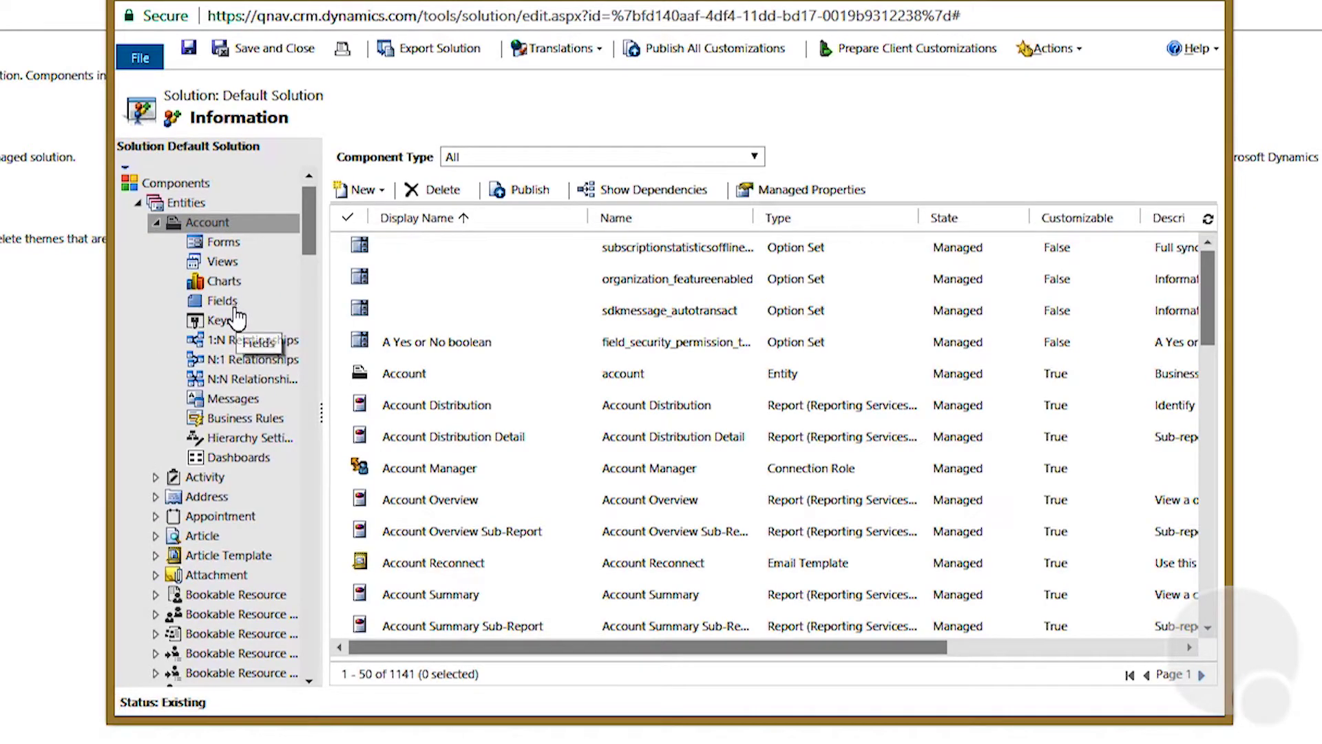
{"action": "left_click", "coordinate": [221, 301]}
{"action": "type", "text": "Anniversary"}
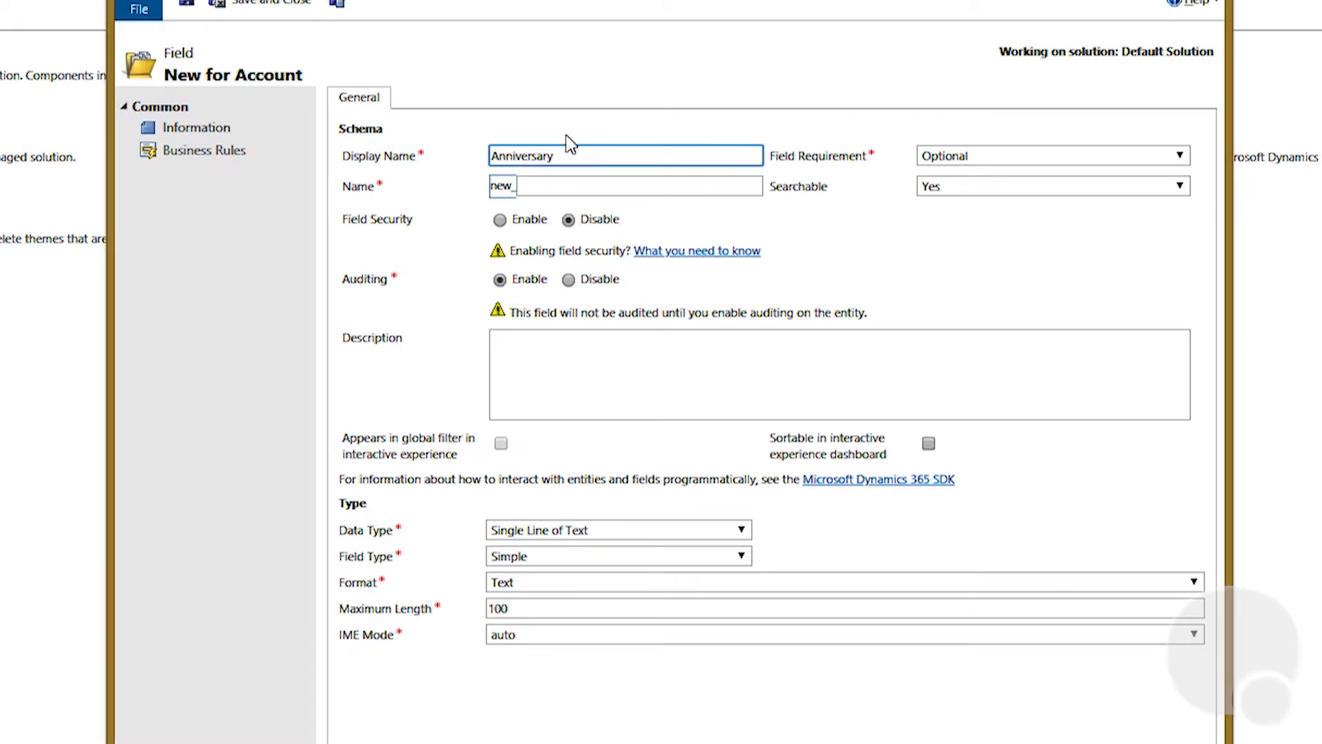
Name the new field Anniversary with Date and Time data type and Calculated field type
{"action": "left_click", "coordinate": [537, 182]}
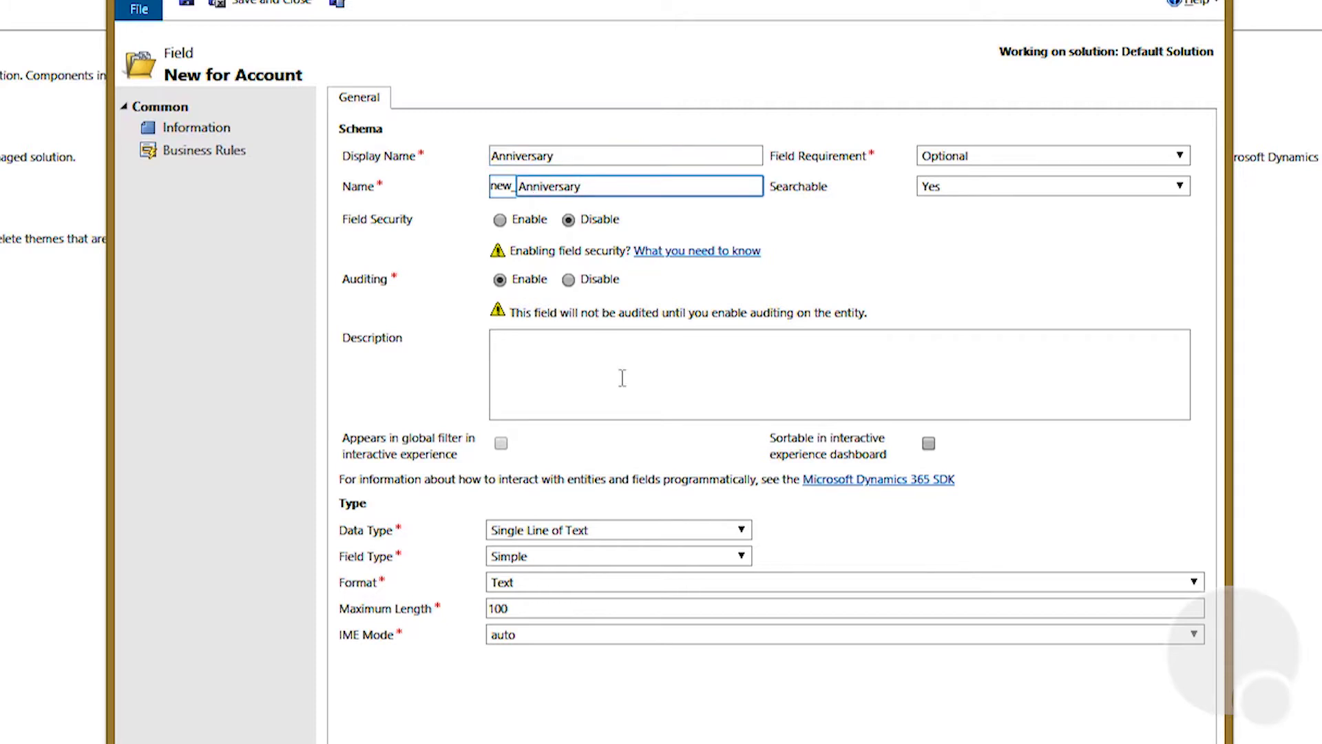
{"action": "left_click", "coordinate": [549, 532]}
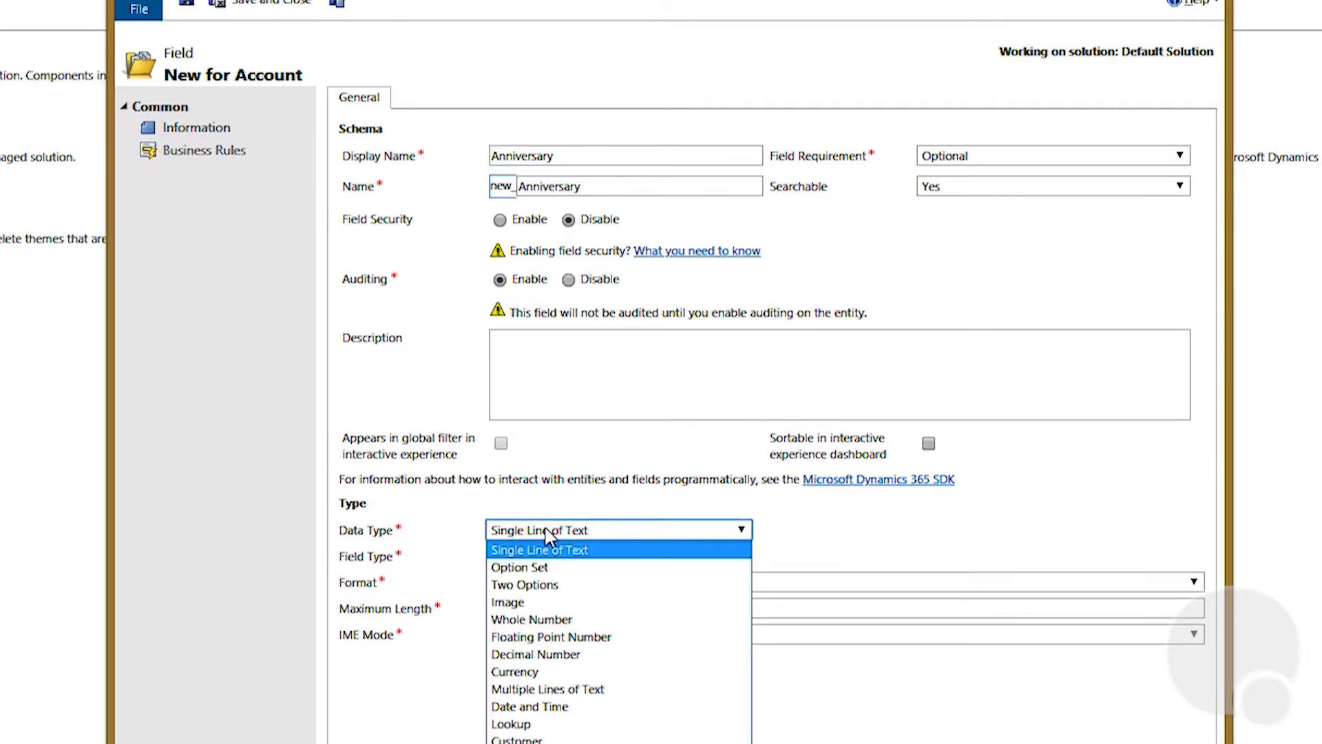
{"action": "left_click", "coordinate": [555, 707]}
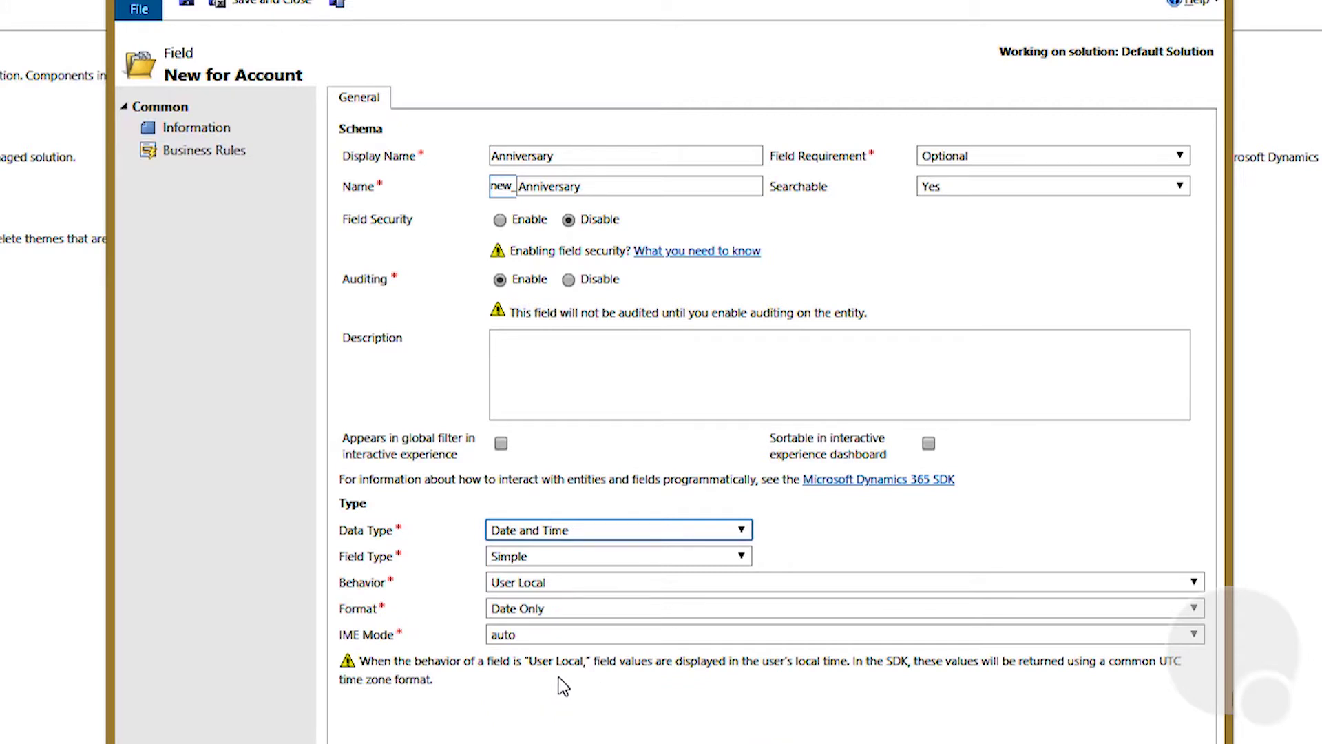
{"action": "left_click", "coordinate": [563, 558]}
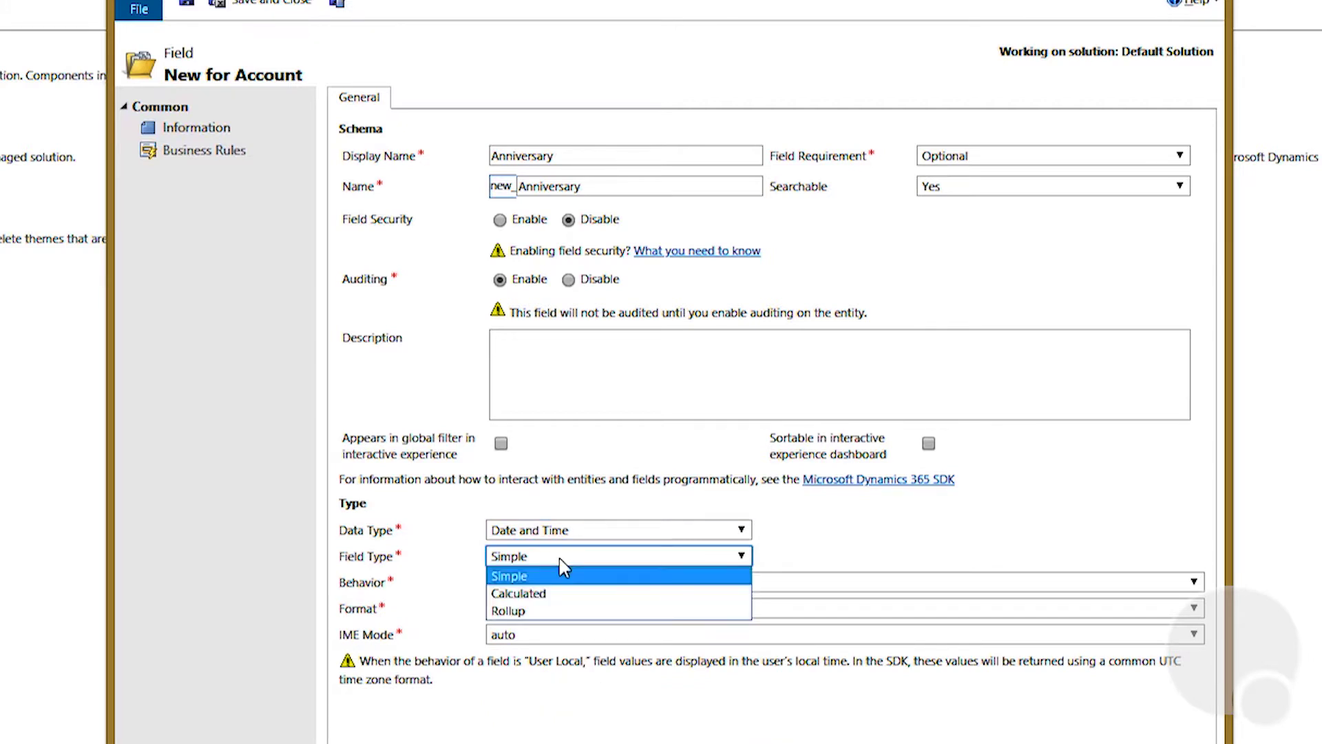
{"action": "left_click", "coordinate": [554, 595]}
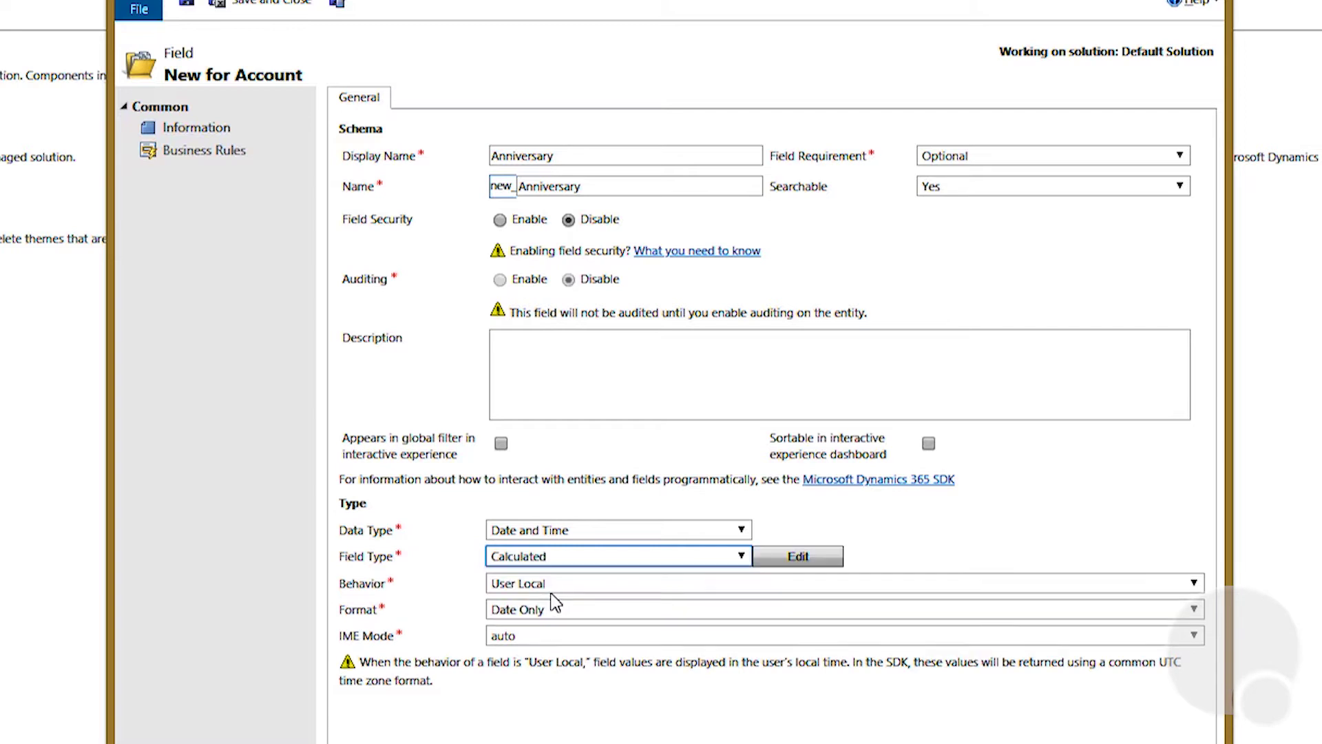
Add the calculation action ADDMONTHS(12, createdon) and accept the formula
{"action": "left_click", "coordinate": [814, 561]}
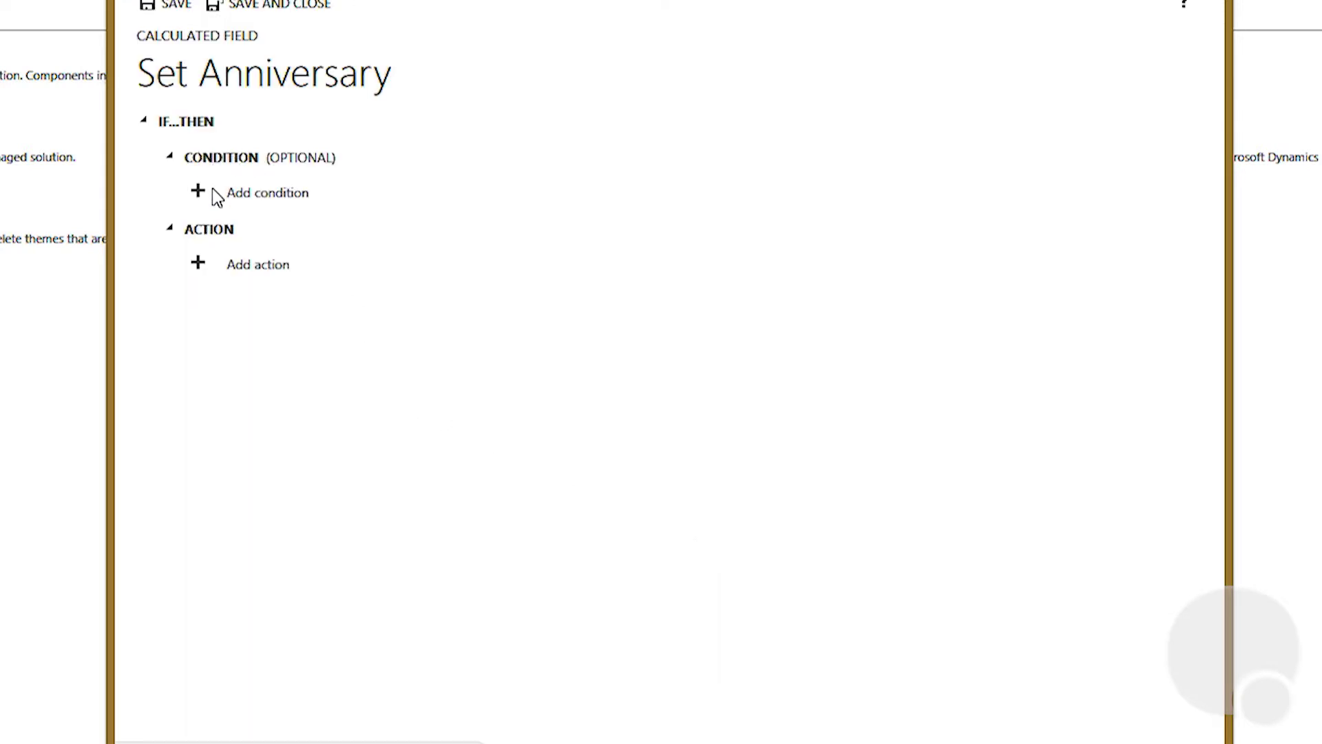
{"action": "left_click", "coordinate": [198, 264]}
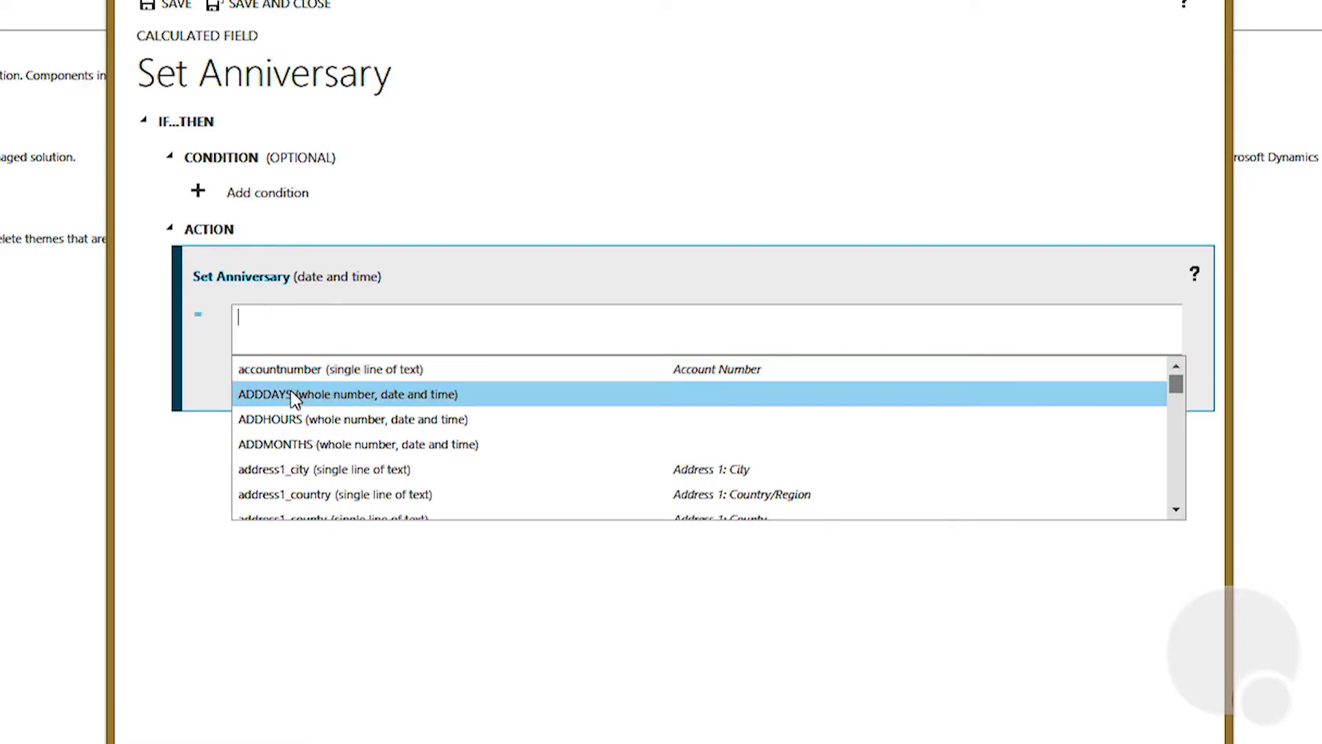
{"action": "left_click", "coordinate": [281, 446]}
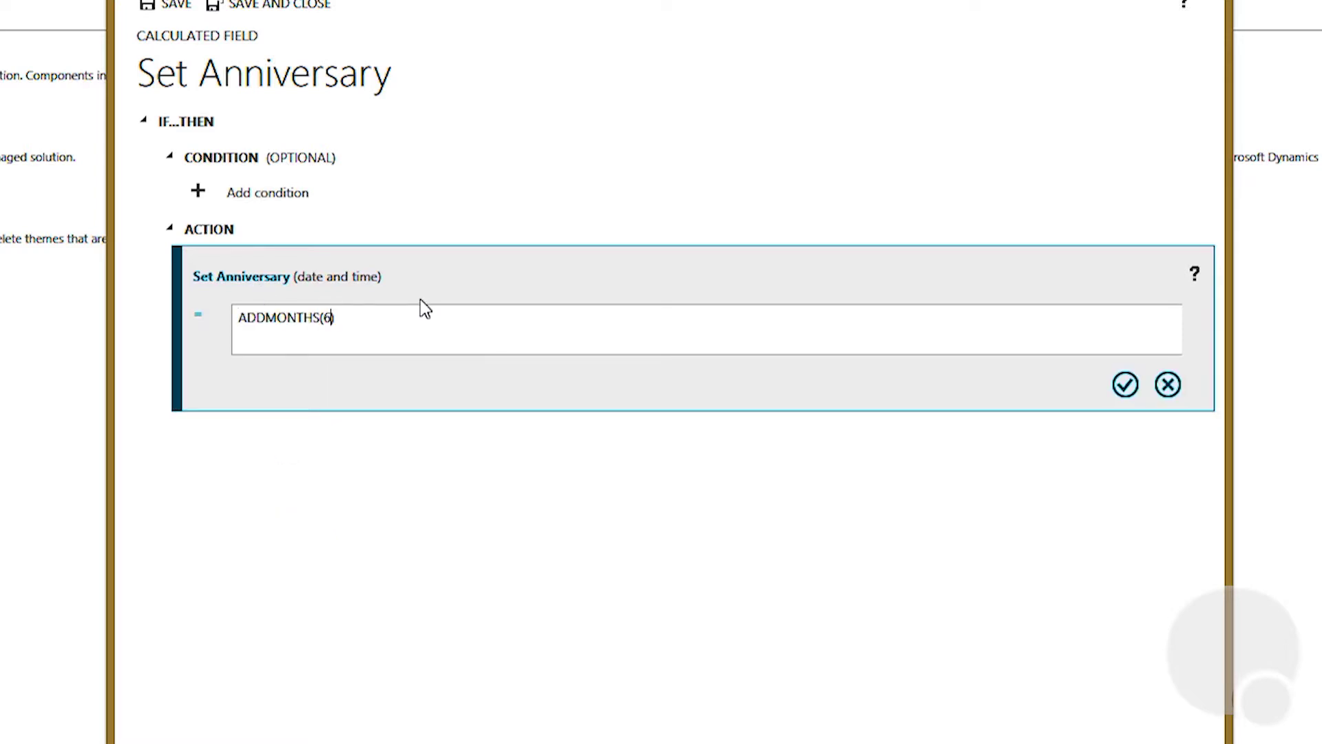
{"action": "type", "text": "12"}
{"action": "type", "text": ","}
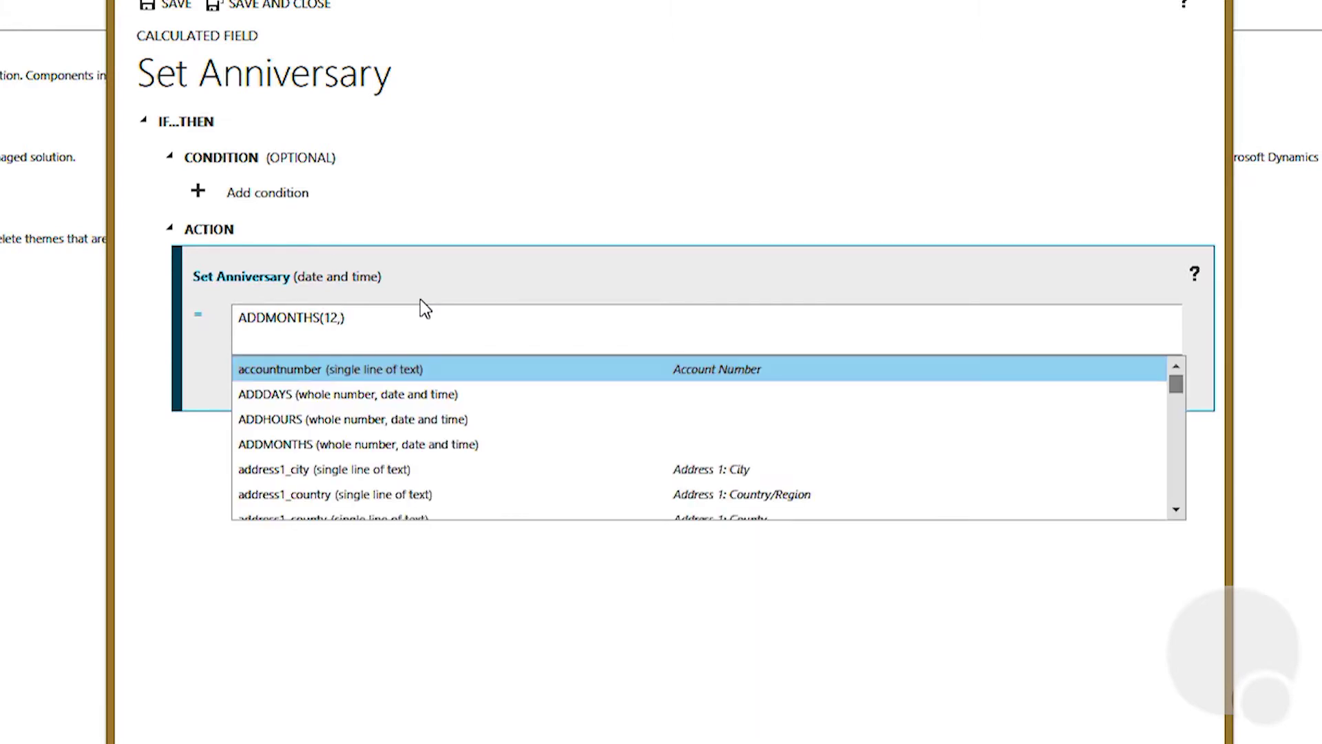
{"action": "left_click", "coordinate": [1177, 510]}
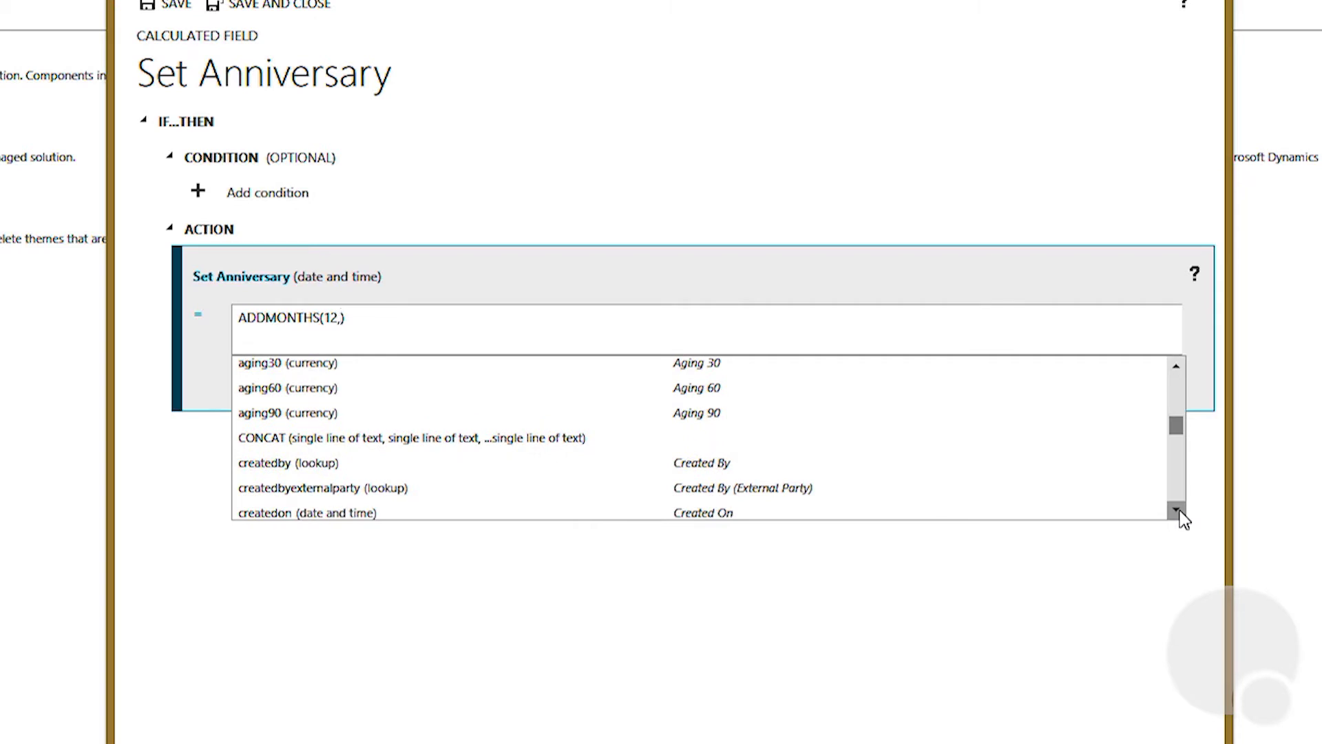
{"action": "left_click", "coordinate": [290, 512]}
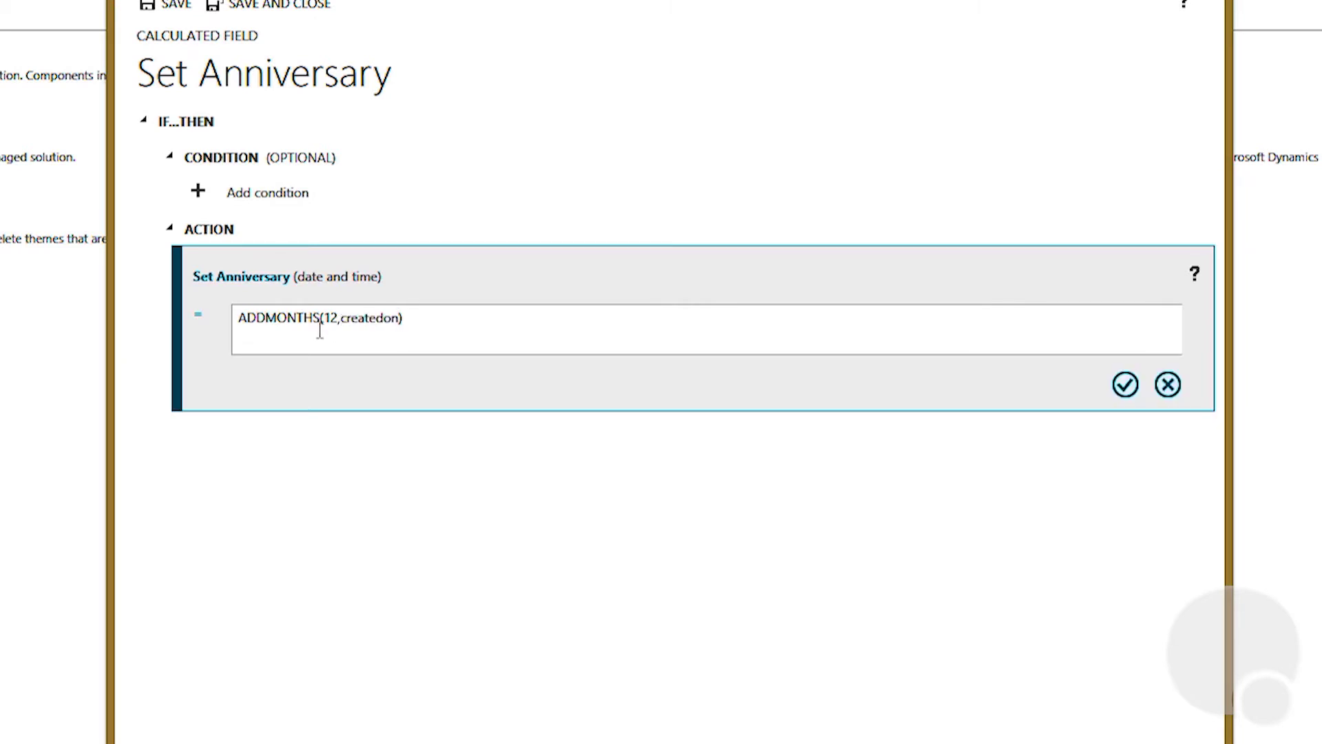
{"action": "left_click", "coordinate": [1124, 391]}
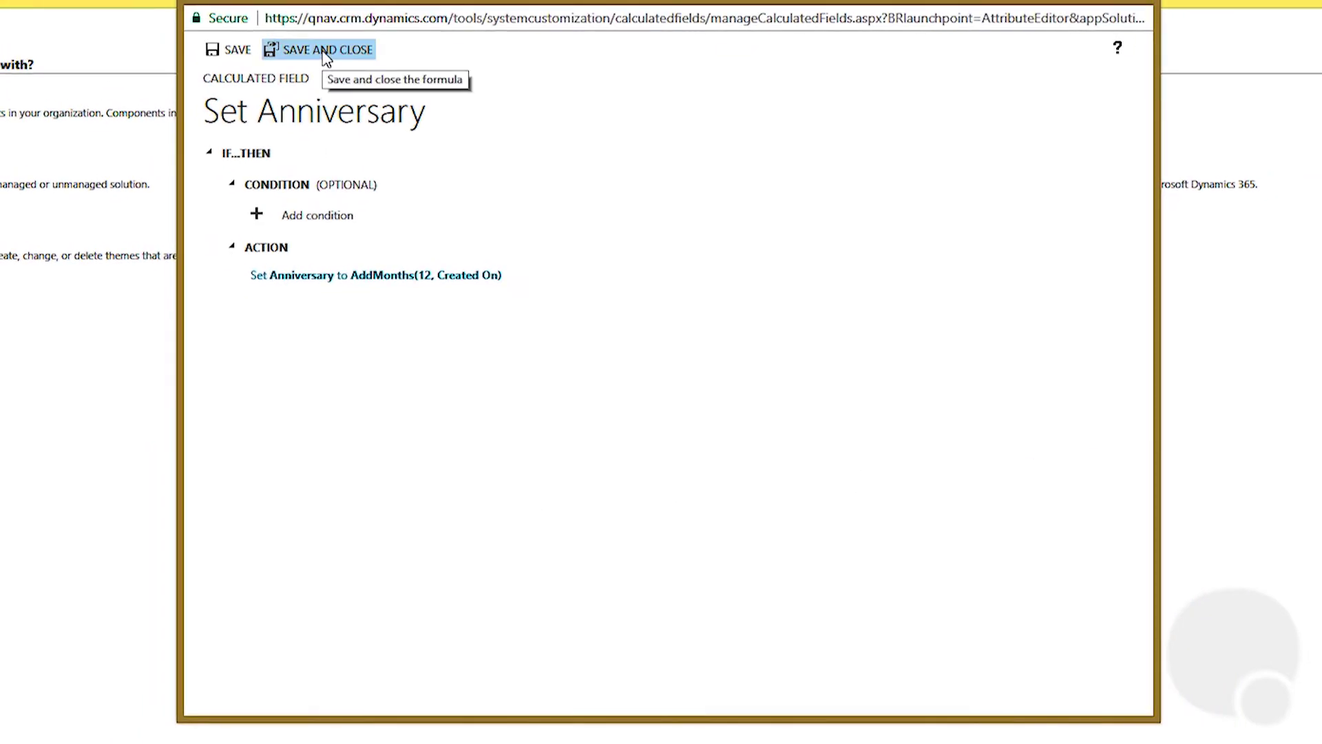
Save the formula and Anniversary field, publish all customizations, and close the customization window
{"action": "left_click", "coordinate": [326, 51]}
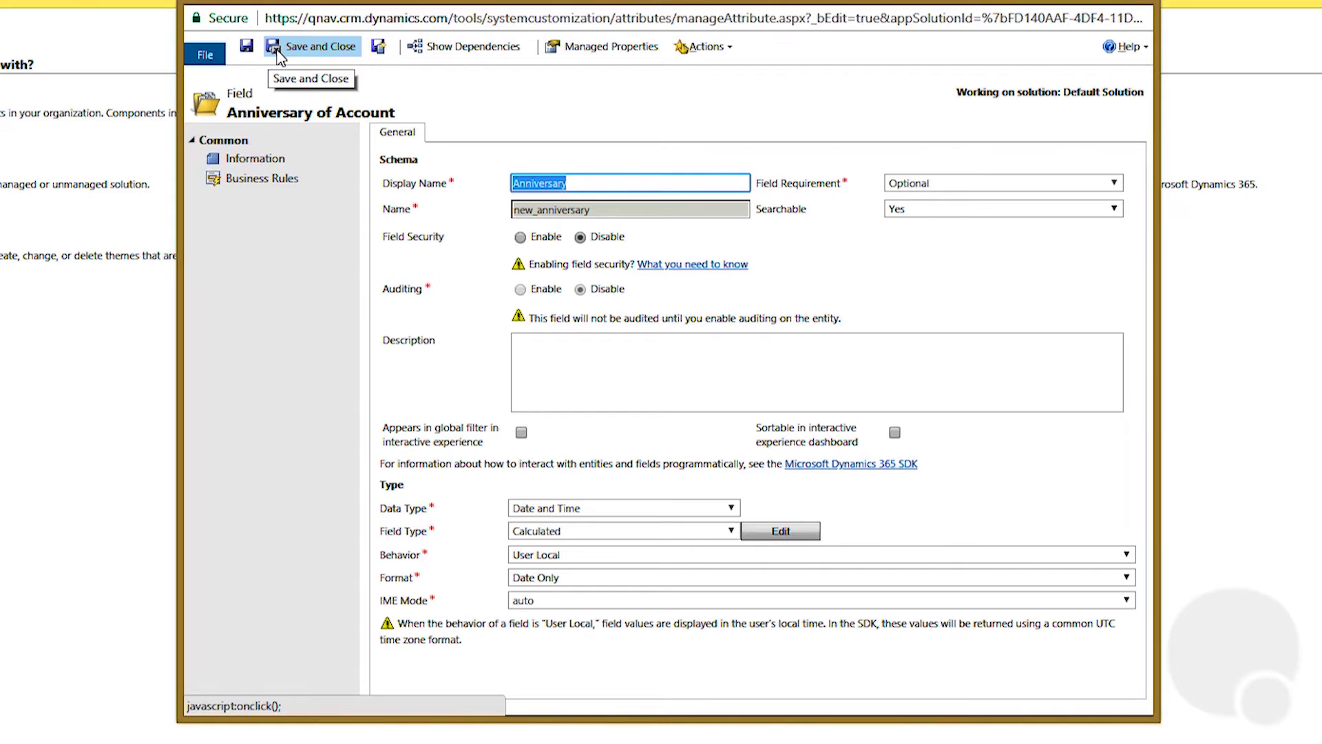
{"action": "left_click", "coordinate": [278, 52]}
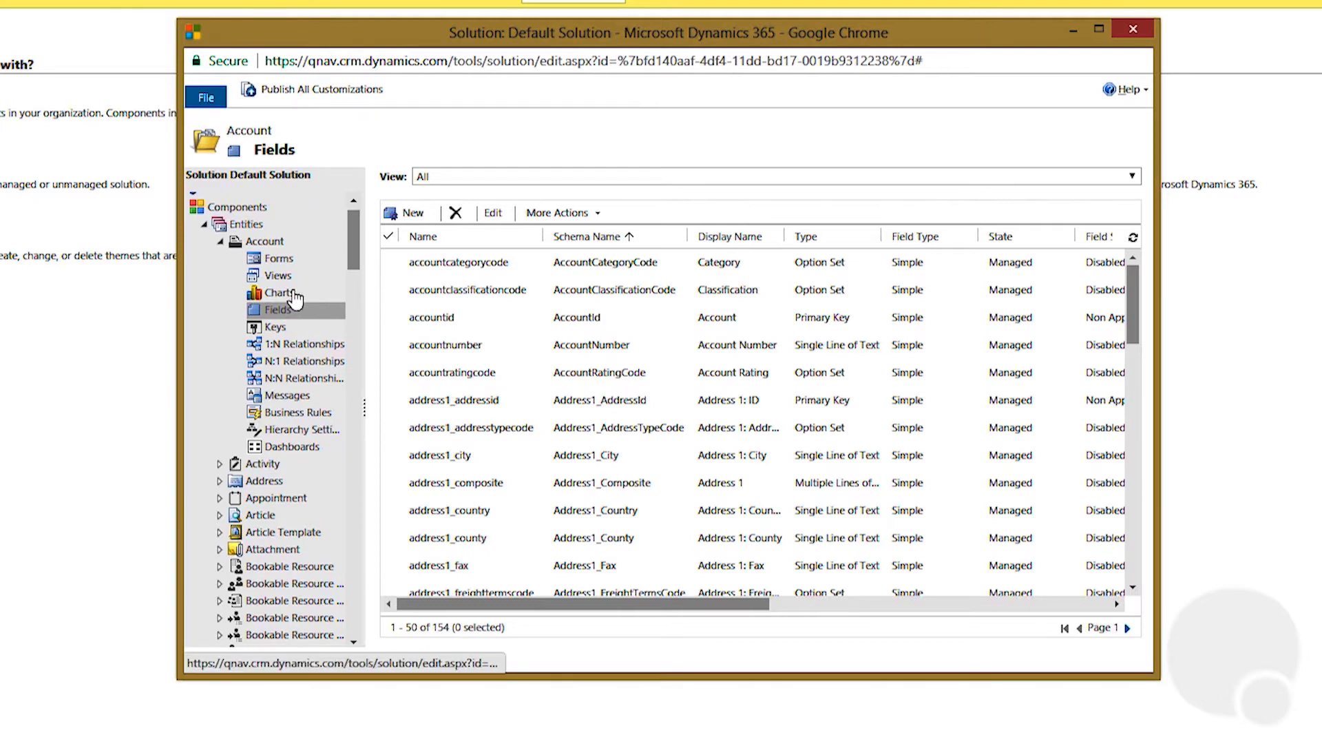
{"action": "left_click", "coordinate": [318, 97]}
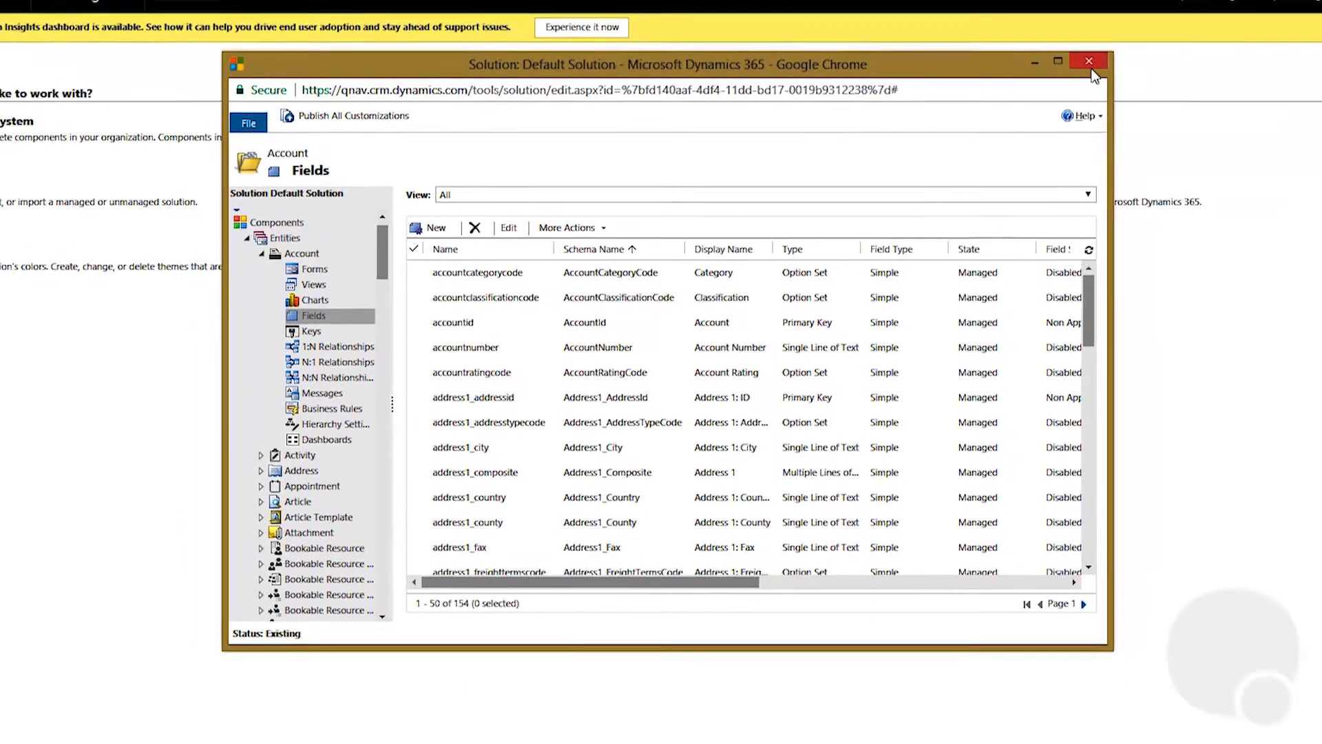
{"action": "left_click", "coordinate": [1091, 66]}
{"action": "left_click", "coordinate": [1124, 66]}
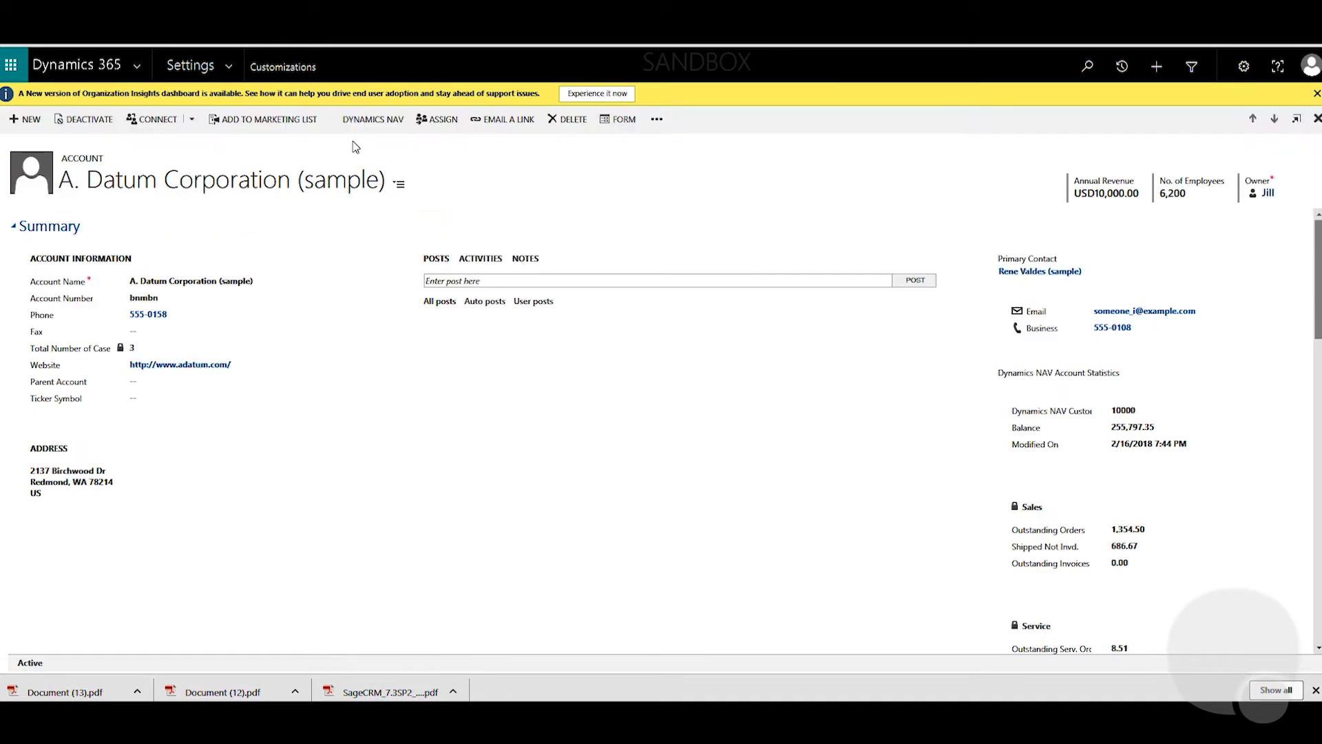
Open the Account form editor from the A. Datum account record
{"action": "left_click", "coordinate": [623, 121]}
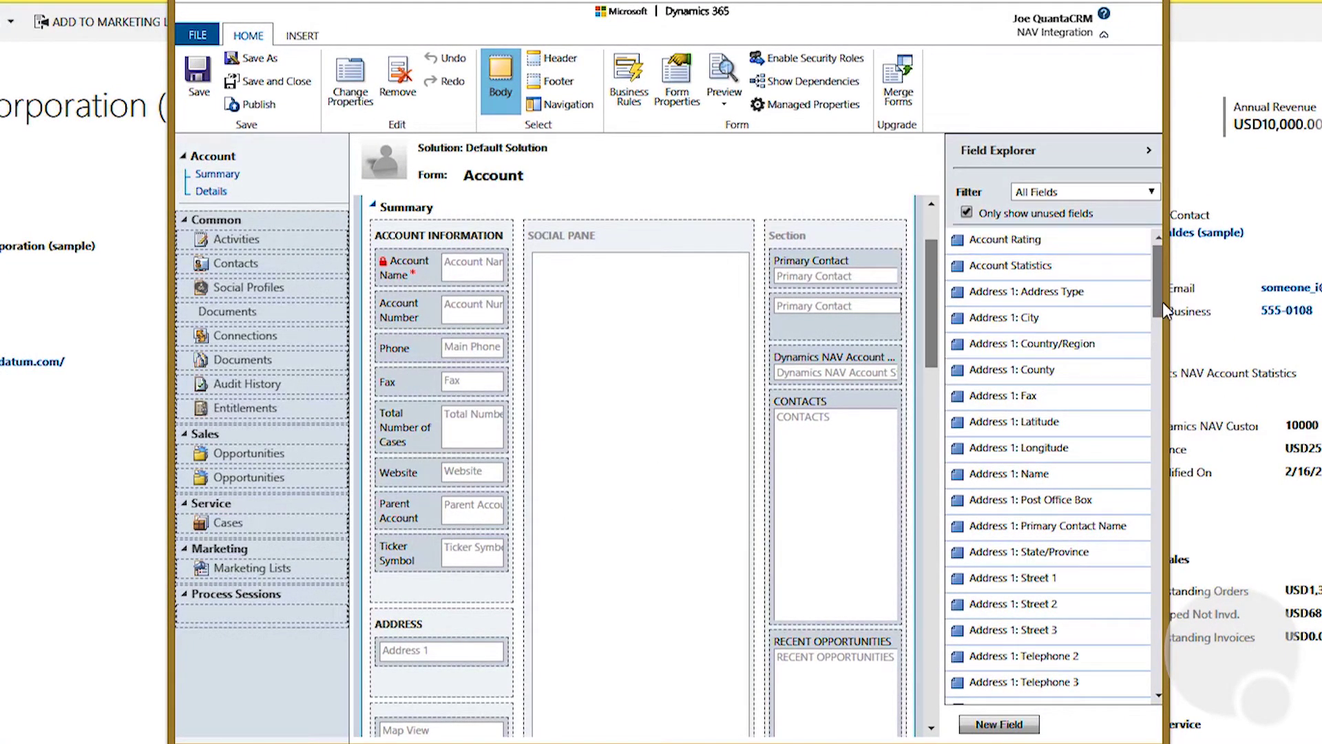
Place Anniversary from Field Explorer below Total Number of Cases and save the form
{"action": "left_click_drag", "start_coordinate": [1158, 299], "coordinate": [1157, 293]}
{"action": "scroll", "coordinate": [1033, 385], "scroll_direction": "down", "scroll_amount": 5}
{"action": "scroll", "coordinate": [1006, 389], "scroll_direction": "down", "scroll_amount": 2}
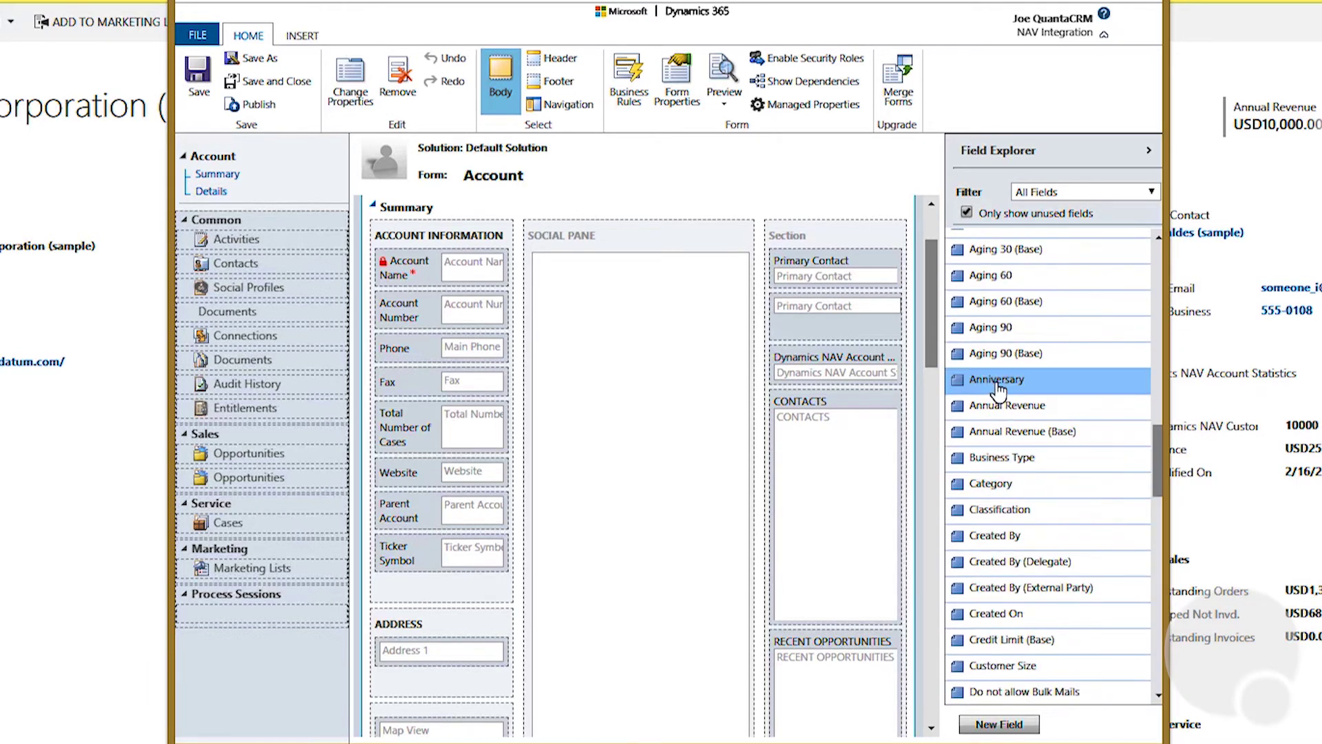
{"action": "mouse_move", "coordinate": [999, 390]}
{"action": "left_mouse_down"}
{"action": "mouse_move", "coordinate": [579, 482]}
{"action": "mouse_move", "coordinate": [411, 482]}
{"action": "left_mouse_up"}
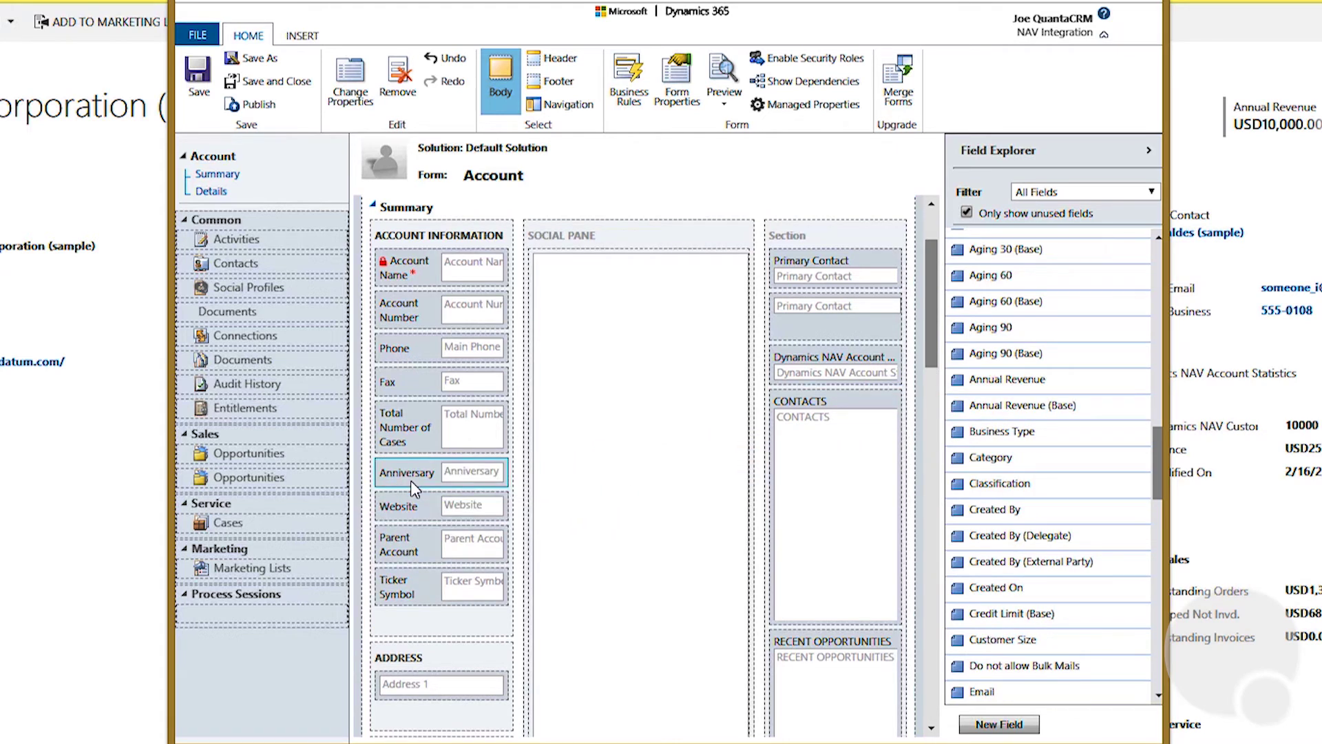
{"action": "left_click", "coordinate": [193, 77]}
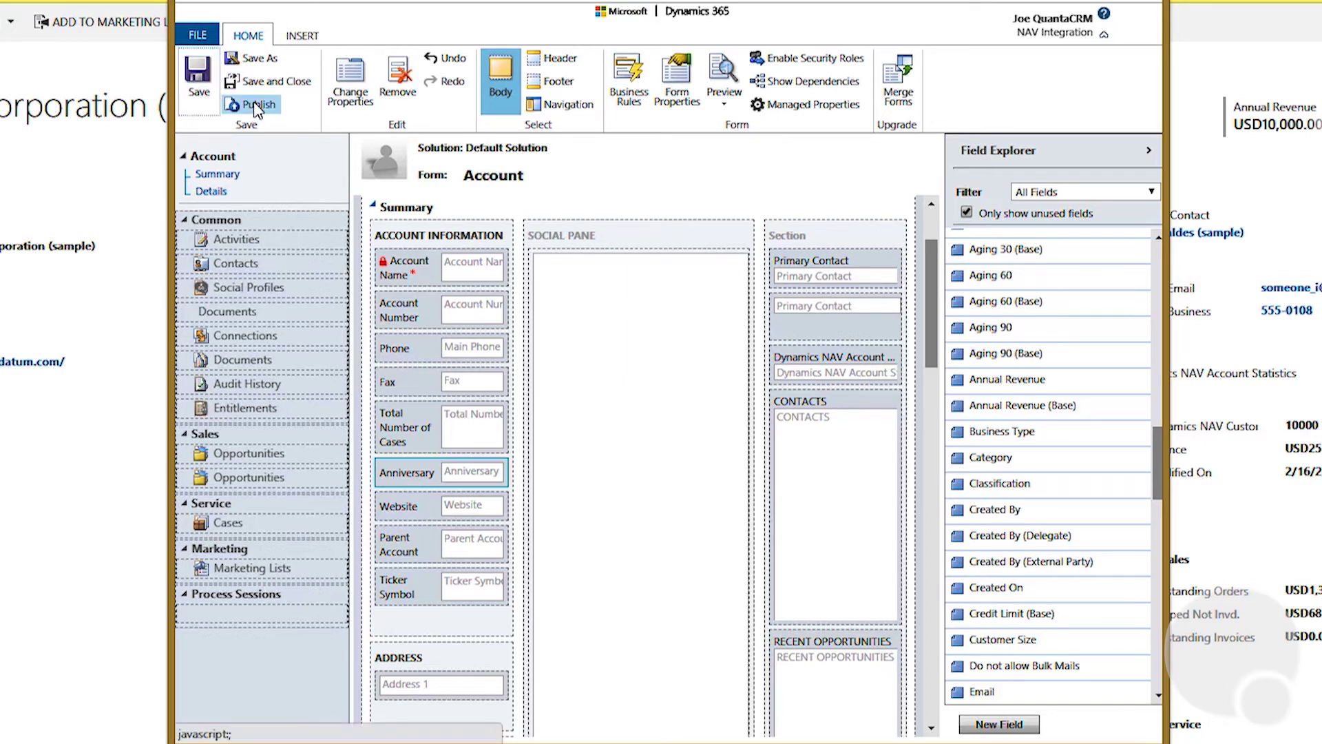
Publish the updated Account form with the Anniversary field
{"action": "left_click", "coordinate": [256, 106]}
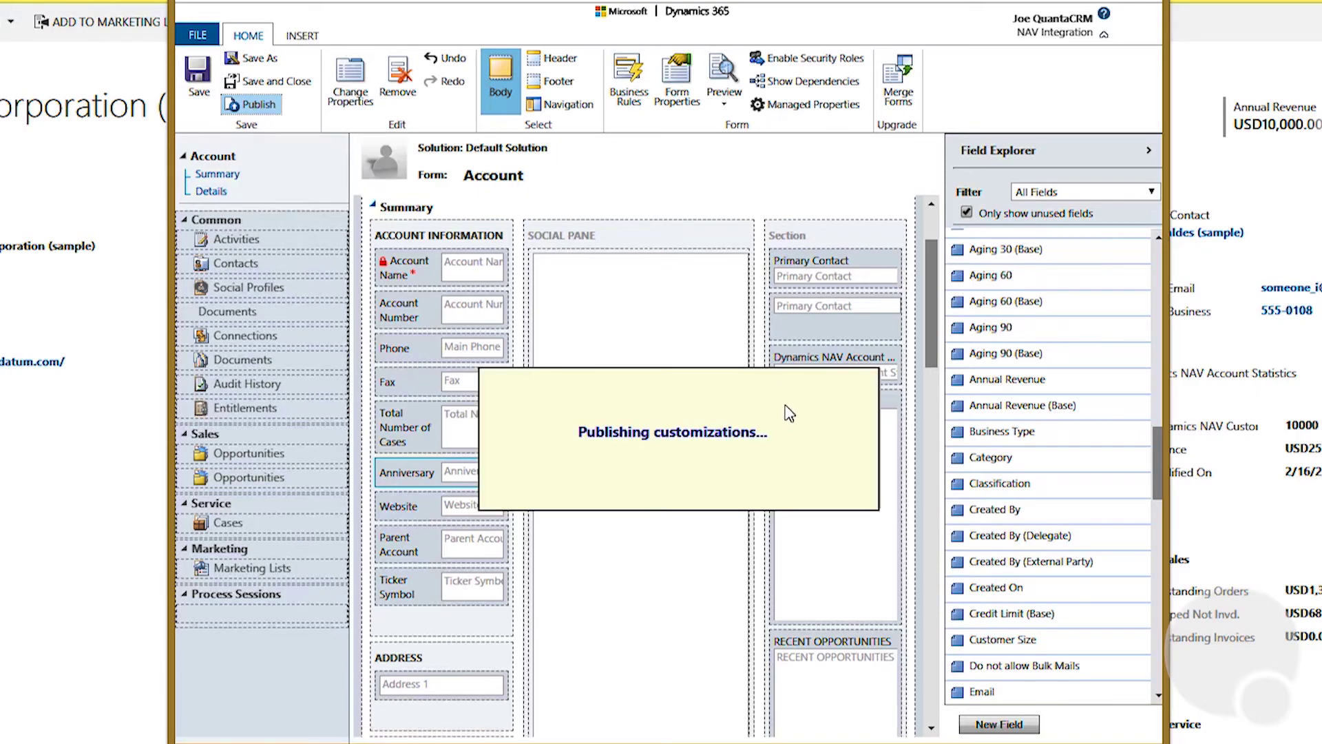